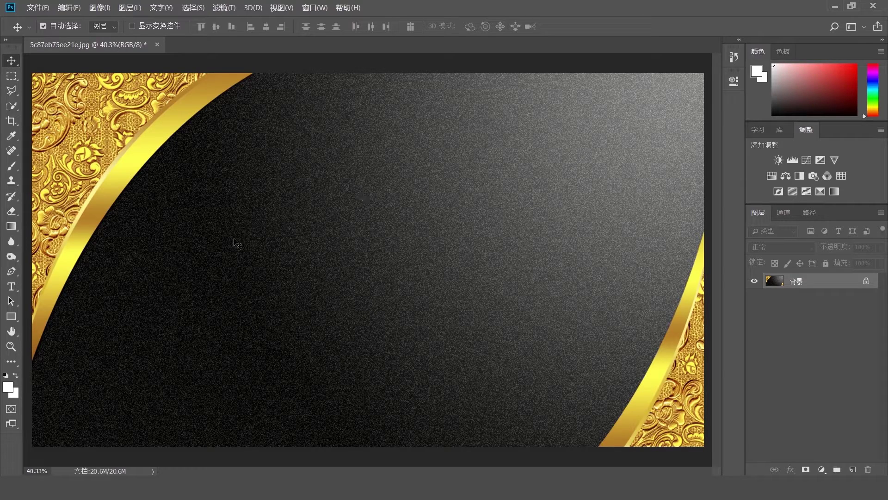
Step: Type the white title 发廷老师 at the card's upper right and commit it
click(11, 286)
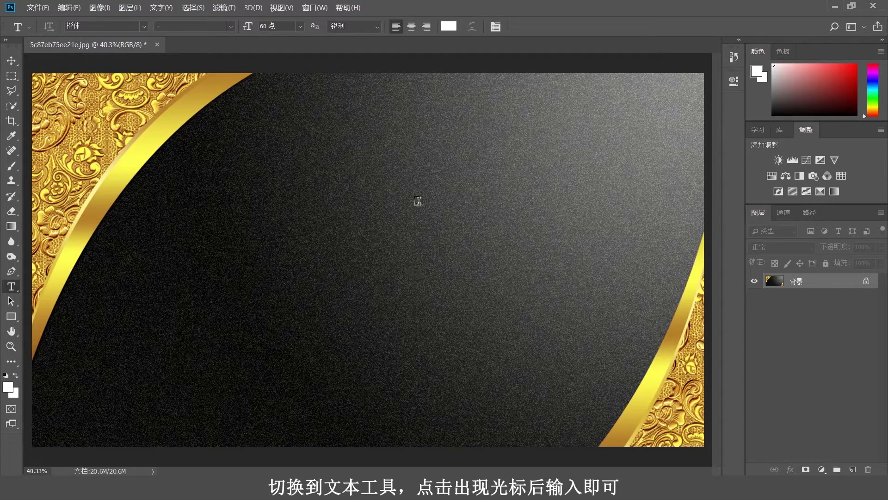
click(386, 162)
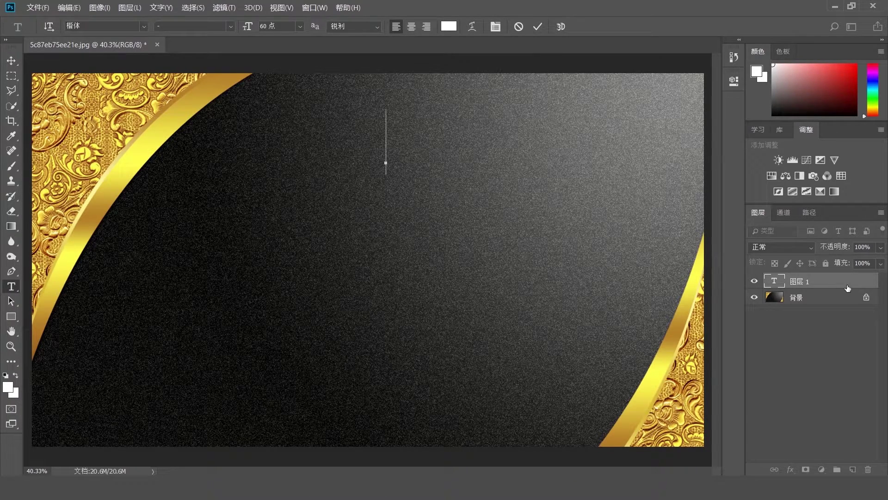
text(fa’ ting’)
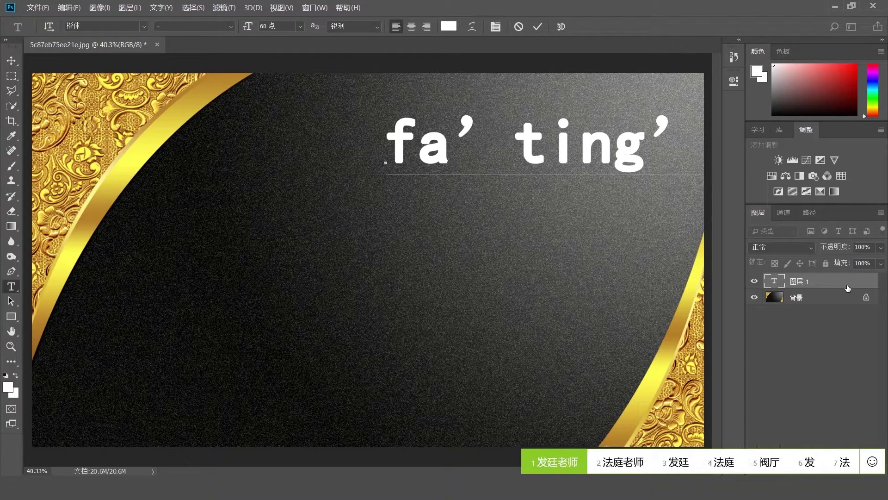
key(space)
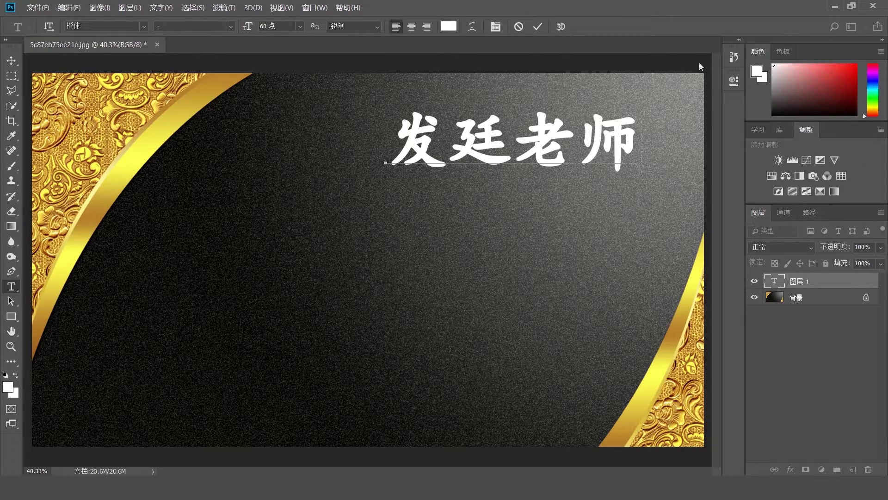
click(540, 27)
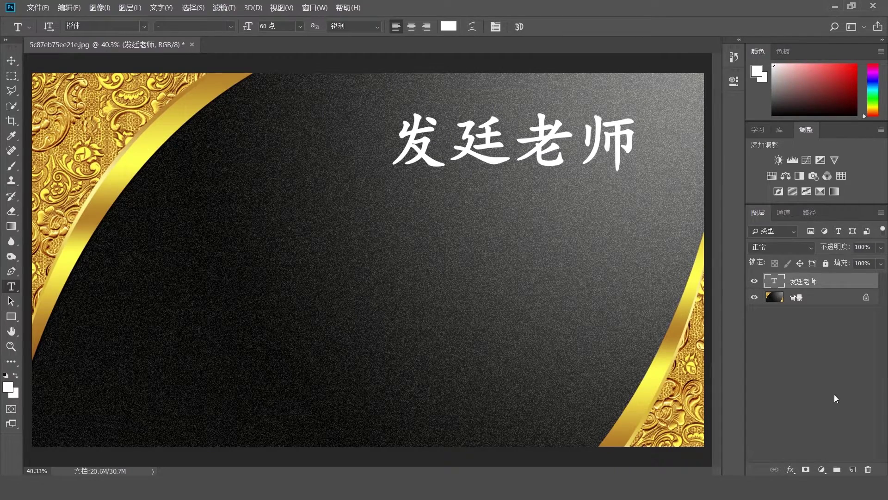
Step: Nudge the 发廷老师 title slightly lower with the Move tool
click(11, 60)
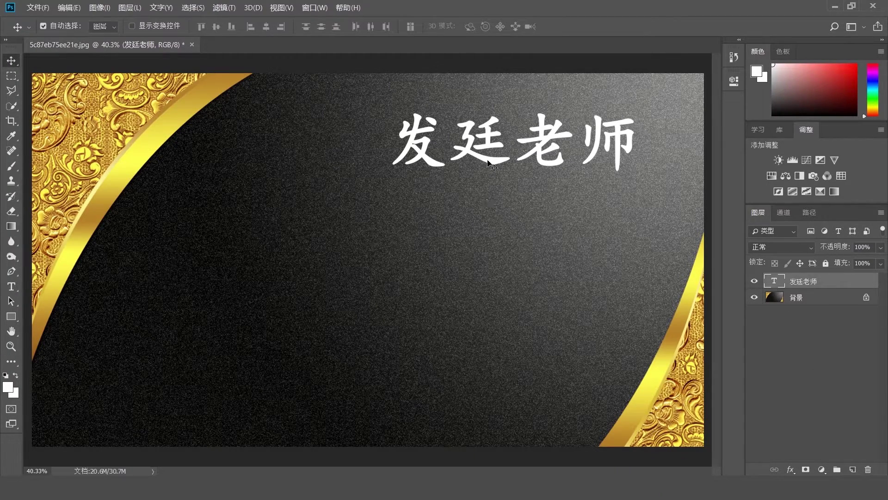
drag(490, 162, 490, 179)
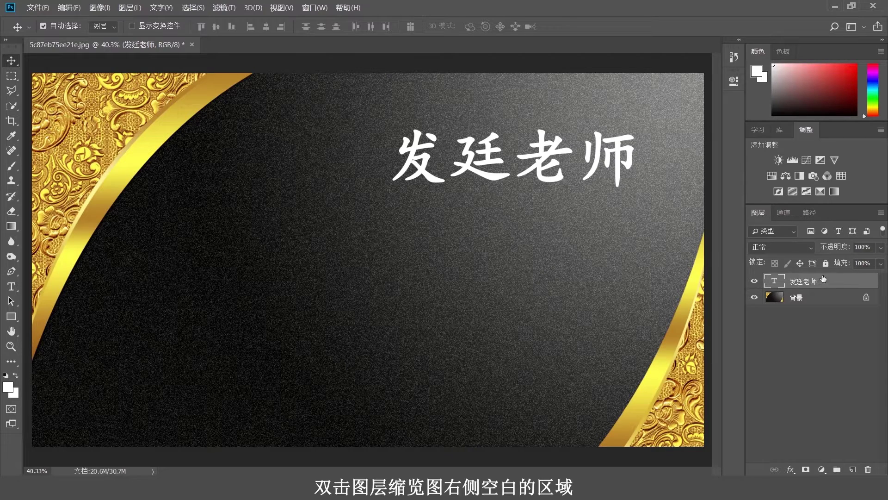
Step: Apply a Drop Shadow layer style to the 发廷老师 text layer
double_click(846, 283)
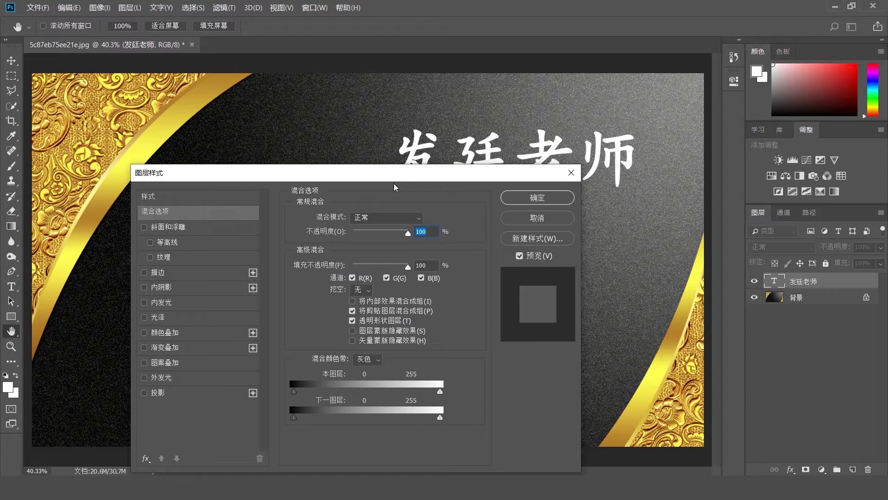
drag(408, 180, 536, 217)
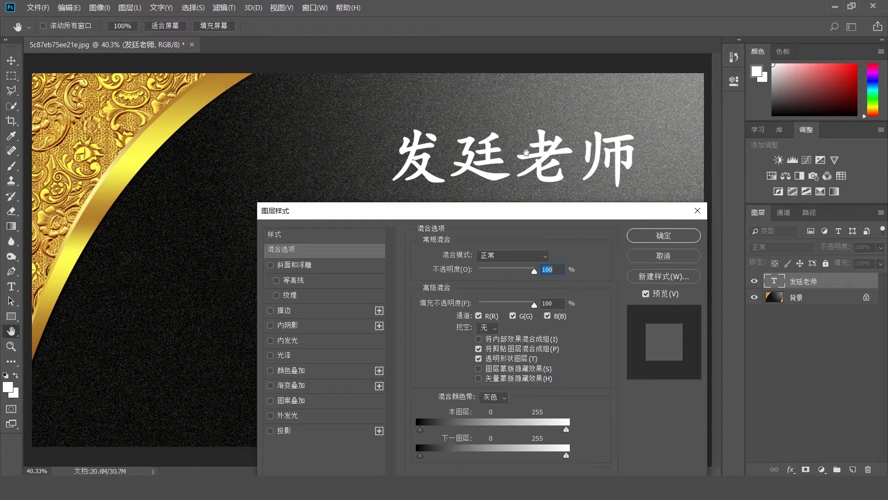
click(271, 431)
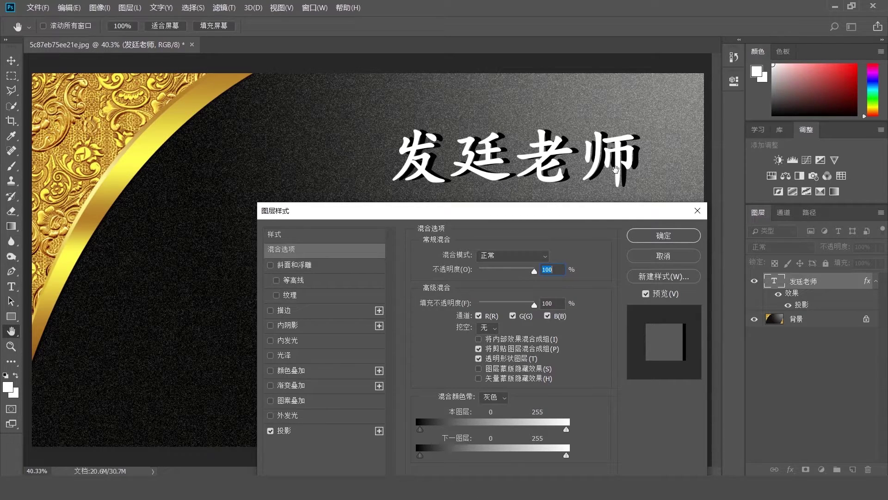
click(660, 236)
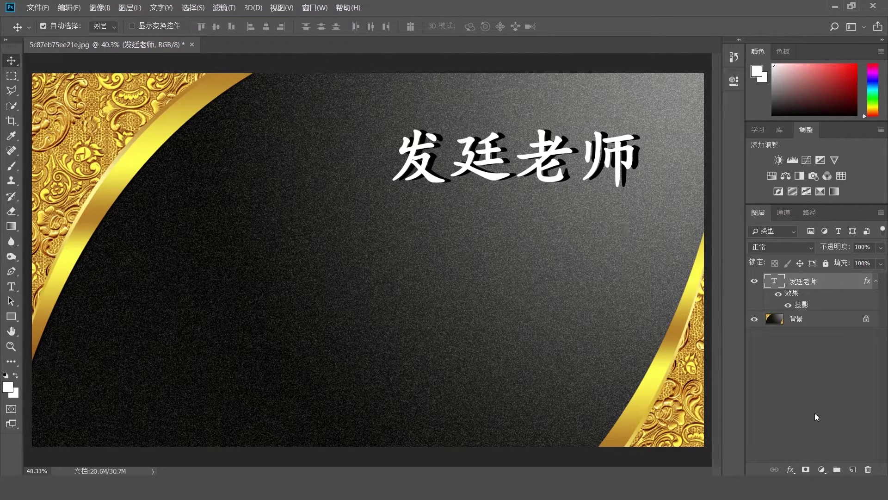
Step: Drag the 发廷老师 layer's Fill from 100% down to 0%
click(881, 264)
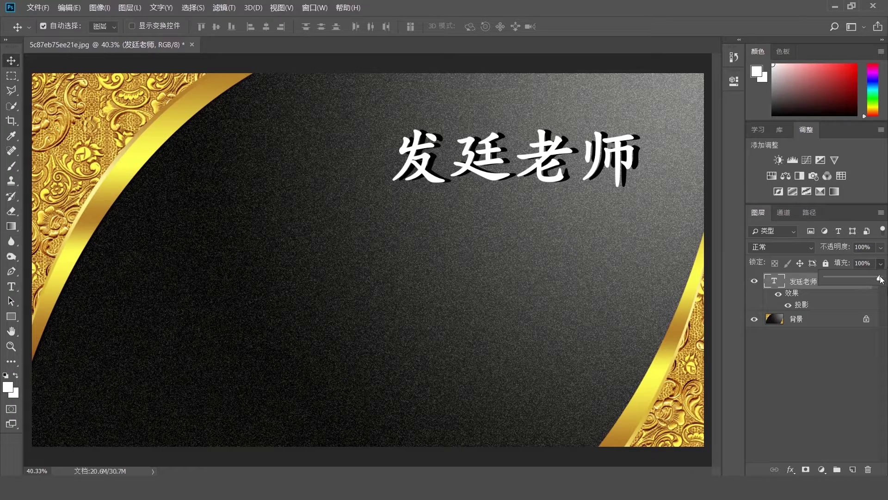
drag(856, 280, 840, 281)
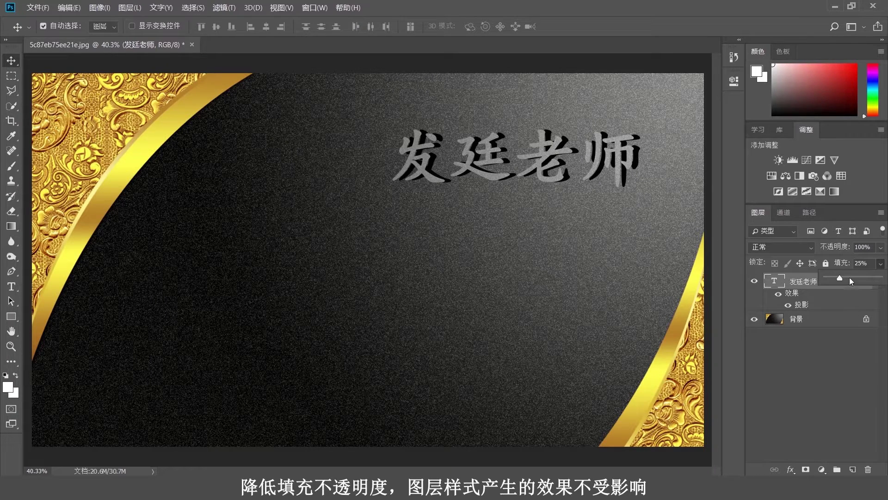
drag(836, 276, 827, 278)
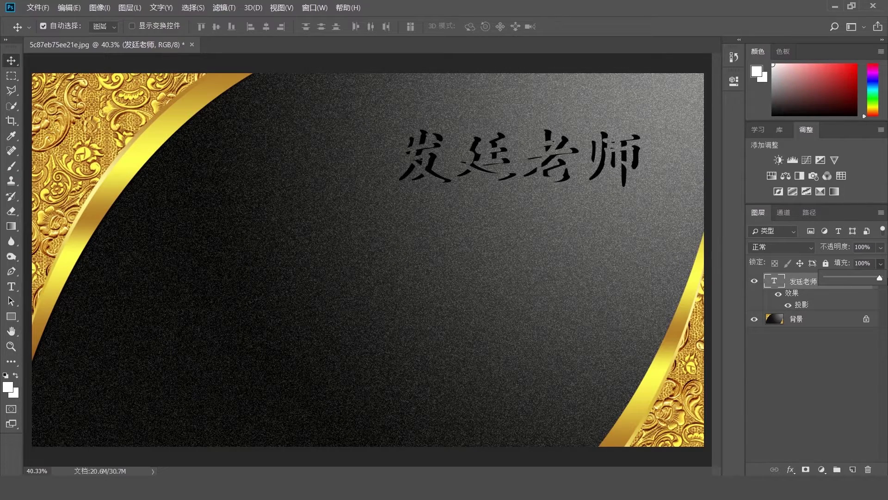
Step: Duplicate the 发廷老师 text layer with Ctrl+J and hide the original
click(845, 366)
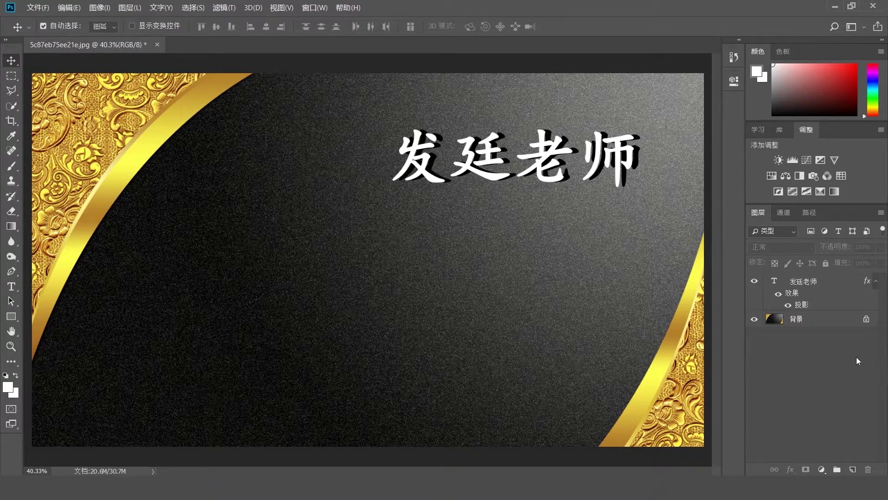
click(824, 283)
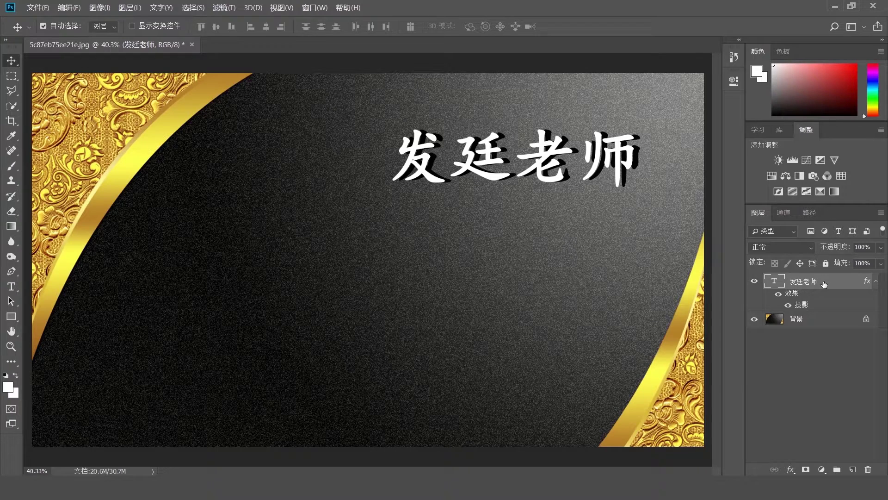
key(ctrl+j)
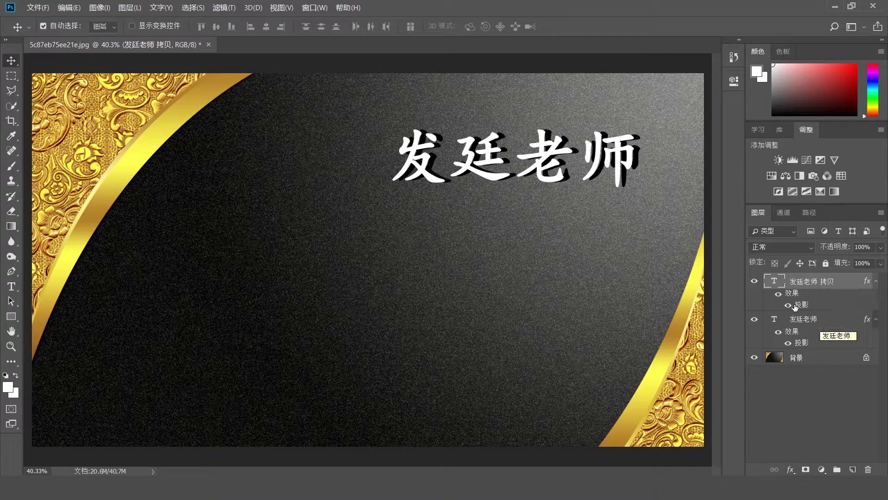
click(754, 319)
Step: On the copy, replace Drop Shadow with Bevel & Emboss and set Fill Opacity to 0%
double_click(842, 299)
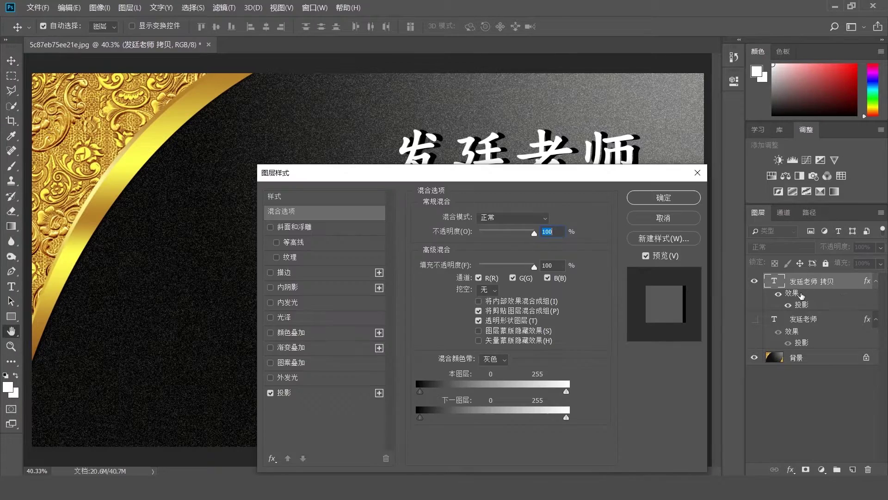
drag(541, 175, 541, 199)
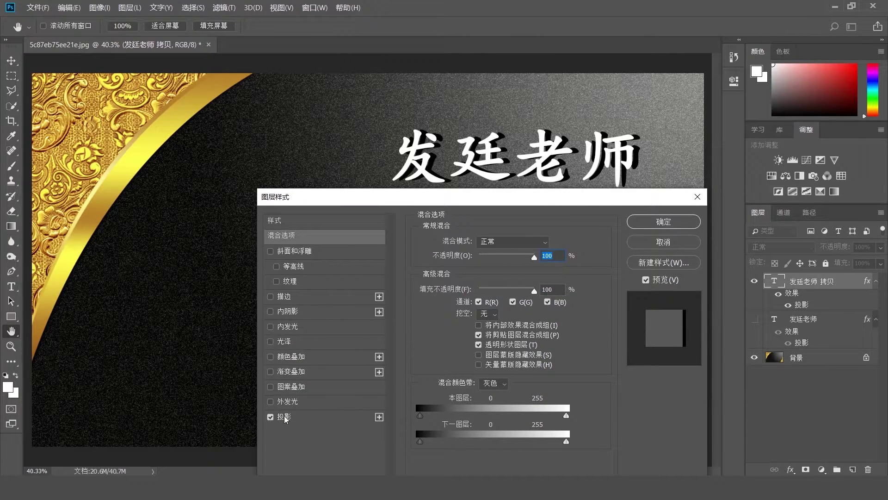
click(271, 417)
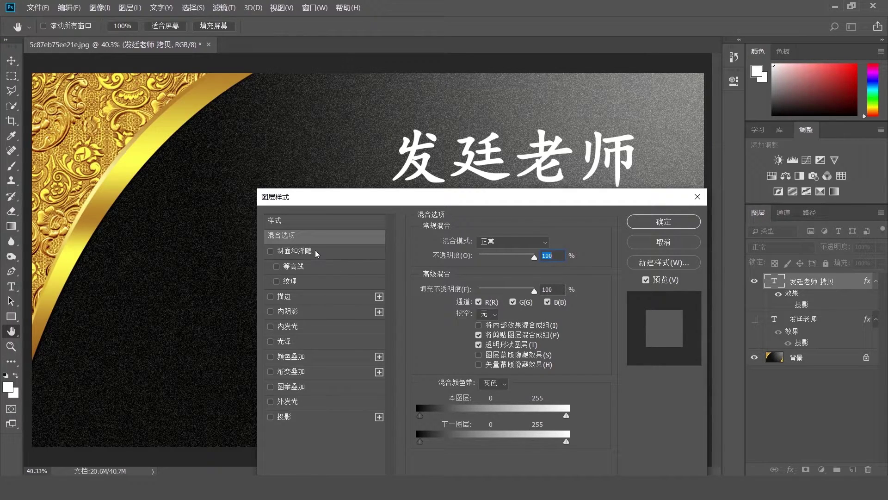
click(271, 252)
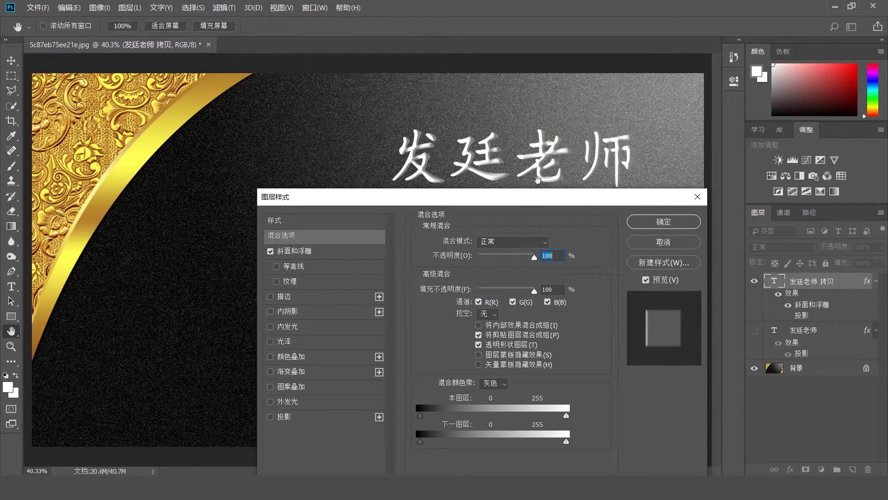
drag(533, 291, 470, 294)
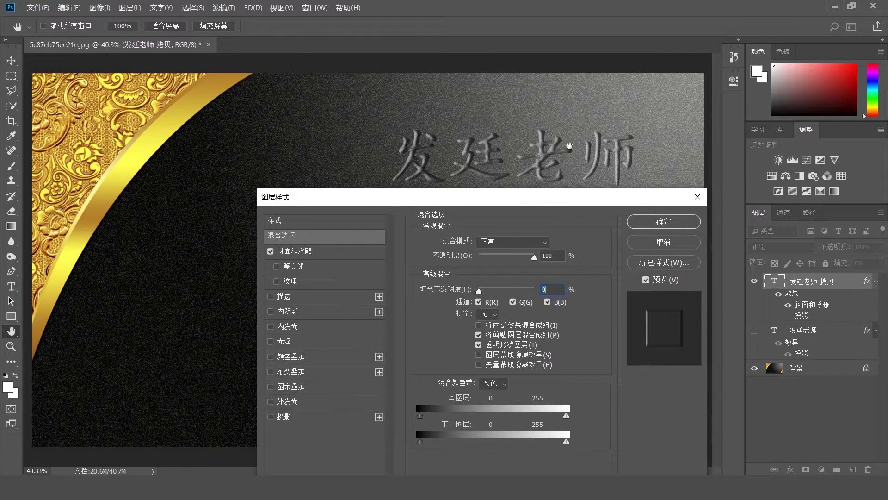
click(659, 222)
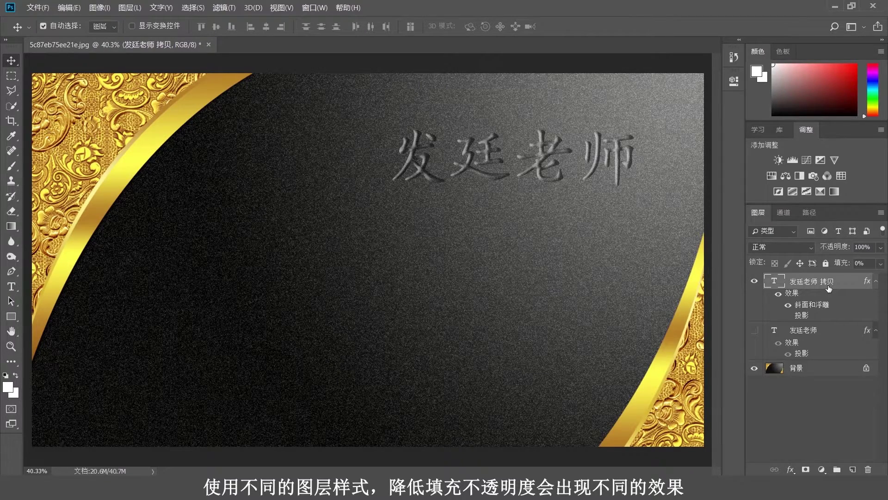
Step: Duplicate the embossed title, move it lower left, and retype it as 'Adobe Photoshop教'
key(ctrl+j)
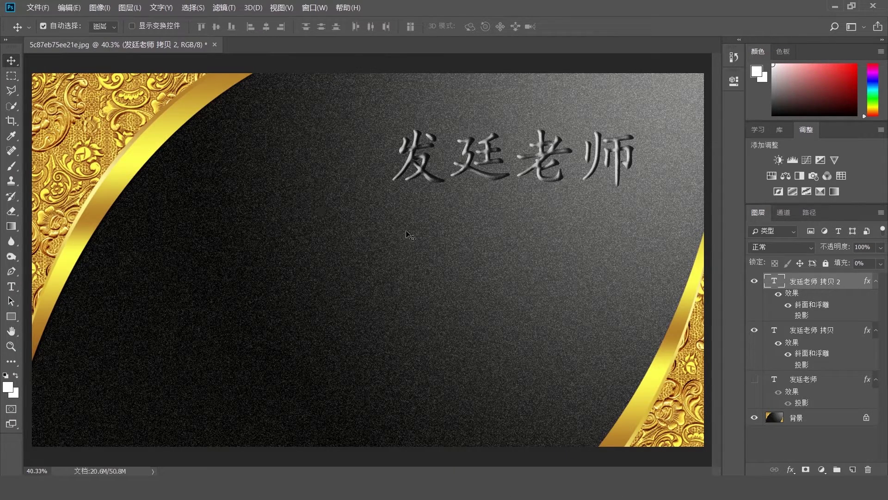
drag(431, 185, 403, 195)
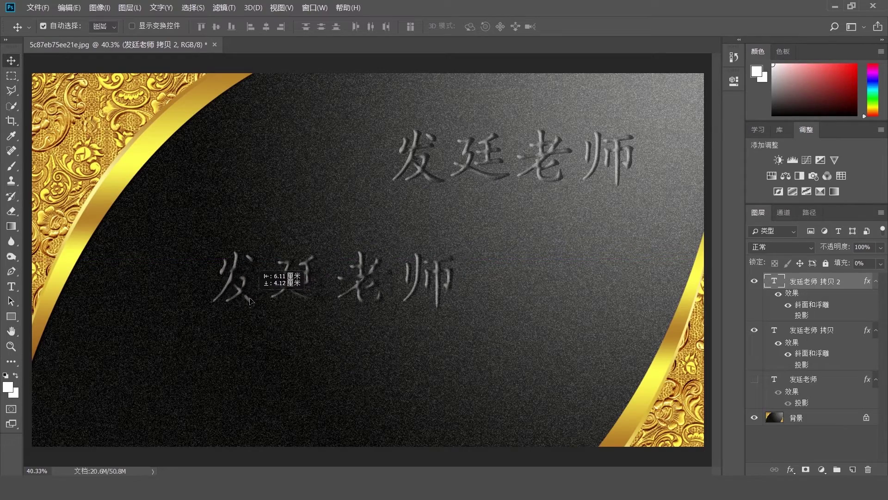
mouse_move(259, 297)
mouse_down()
mouse_move(248, 284)
mouse_move(518, 260)
mouse_up()
click(11, 286)
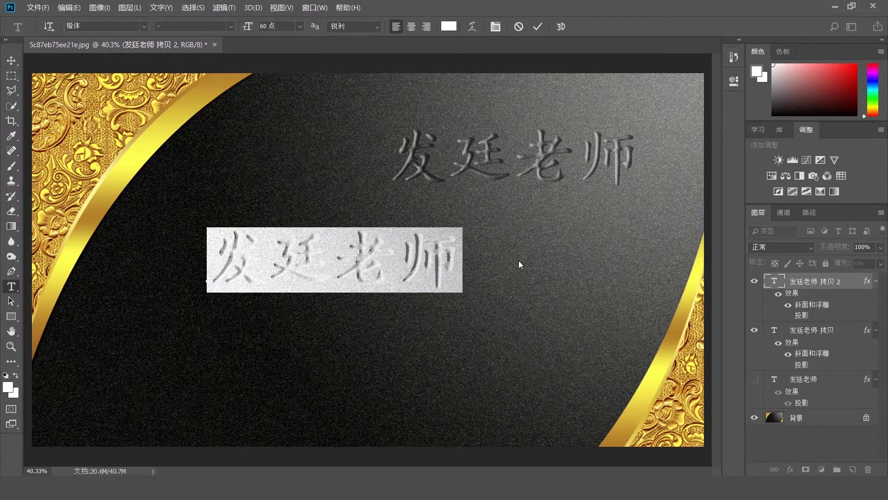
text(Adobe P)
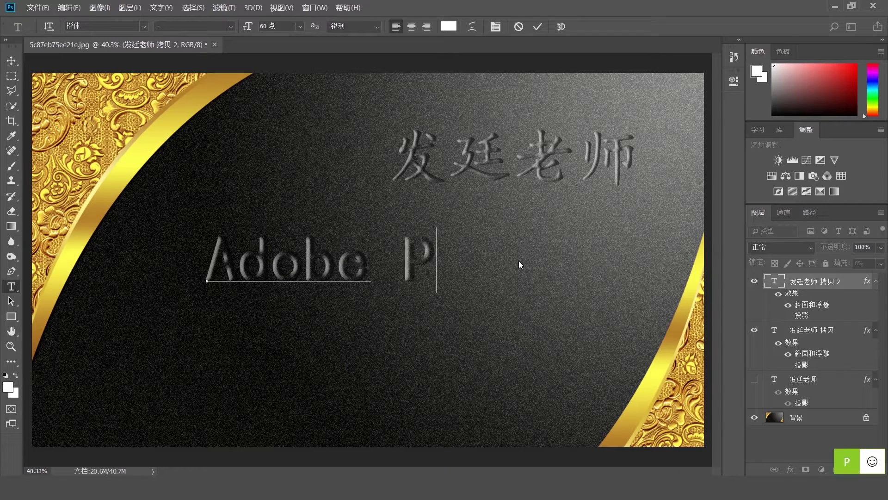
text(hotoshop)
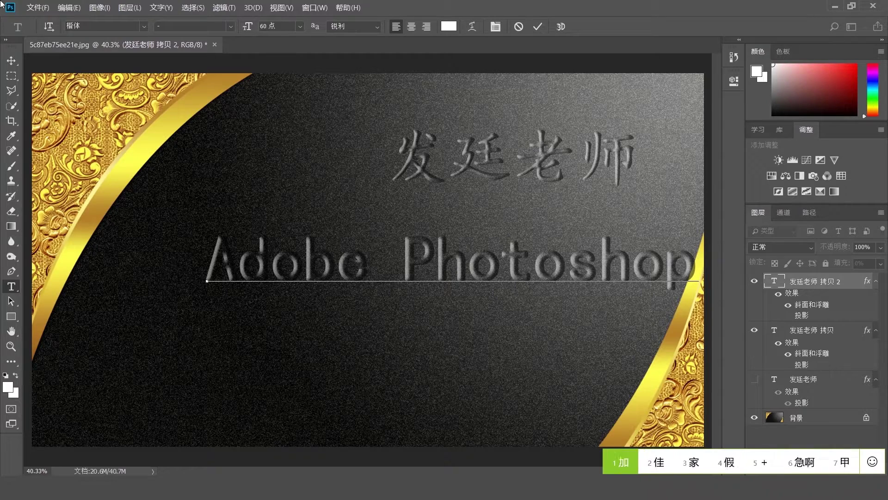
text(教)
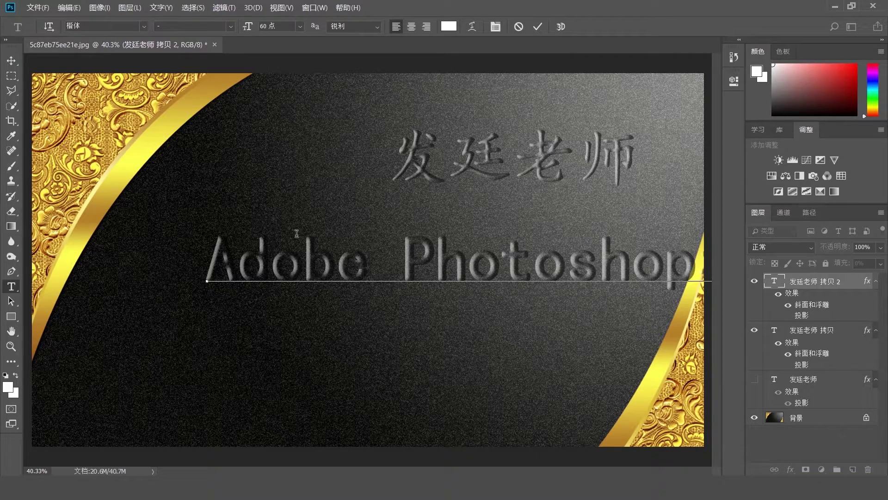
Step: Commit 'Adobe Photoshop教学', move it left and down, and shift 发廷老师 lower
click(536, 29)
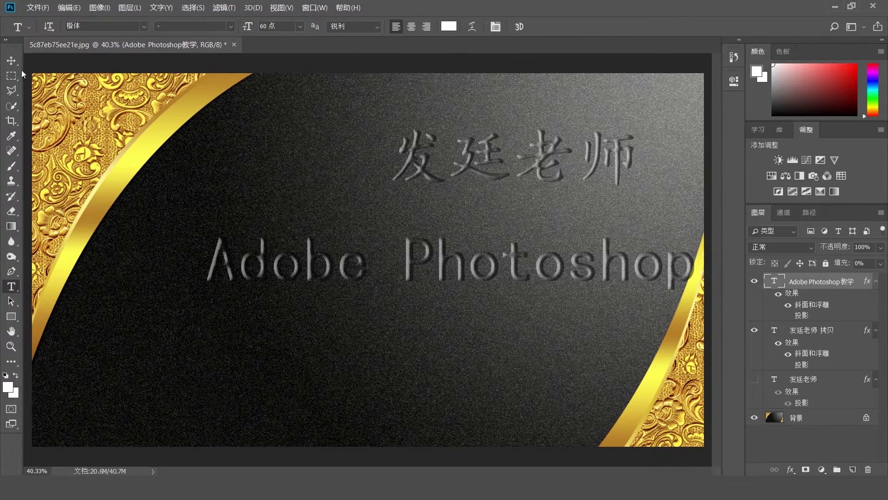
key(v)
drag(353, 277, 208, 307)
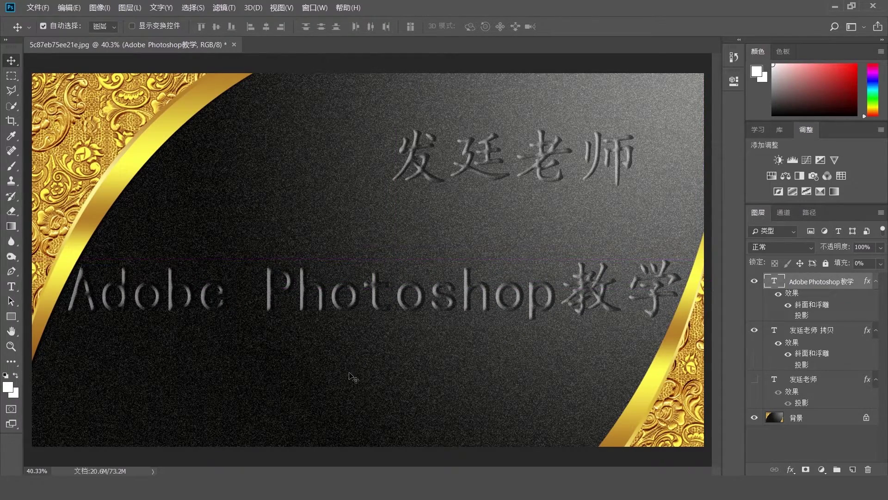
drag(550, 160, 534, 209)
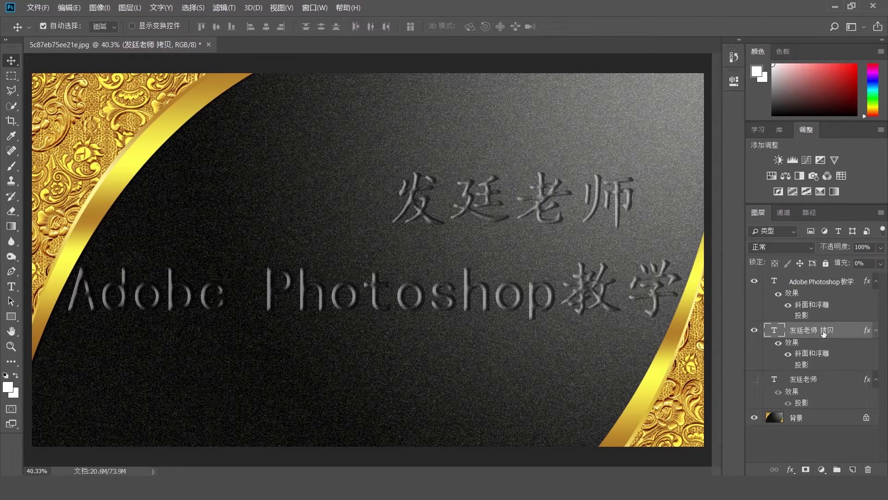
click(851, 316)
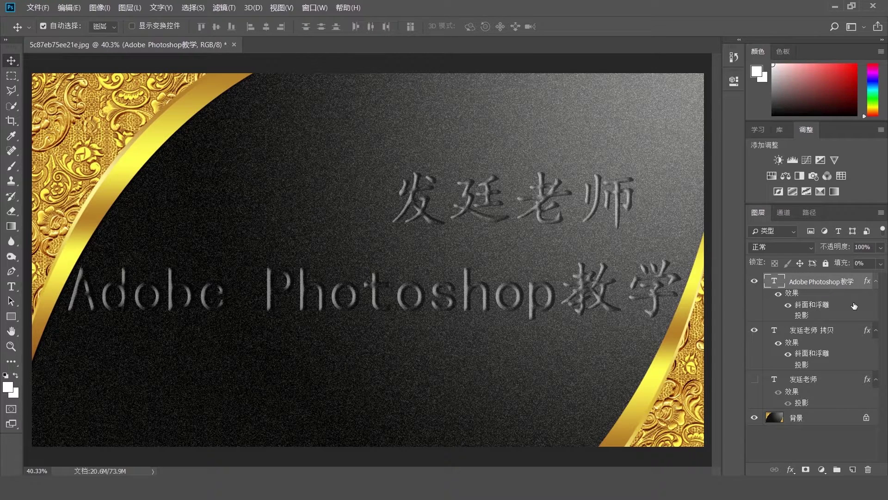
Step: Replace the subtitle's Bevel & Emboss with a 10 px white outside Stroke
double_click(781, 307)
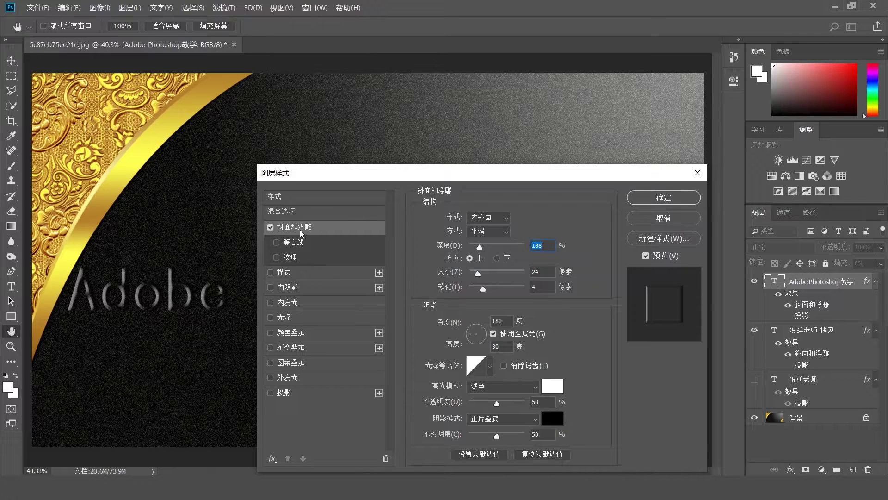
click(271, 227)
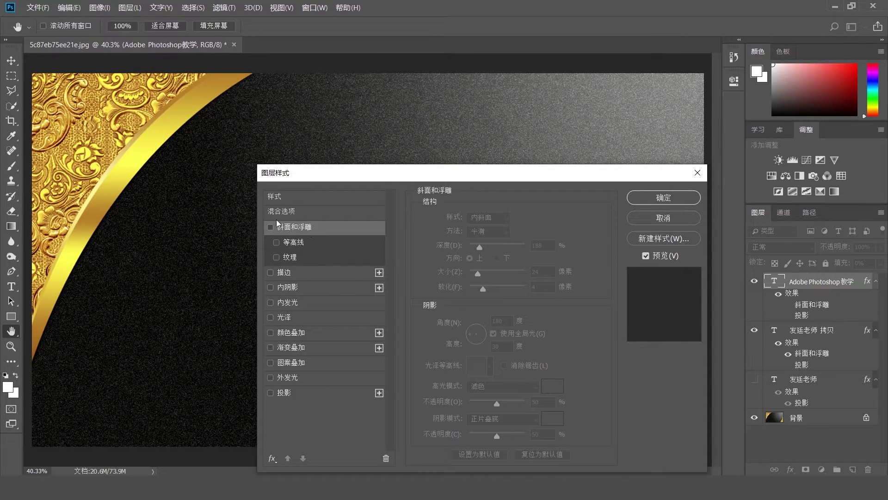
click(271, 273)
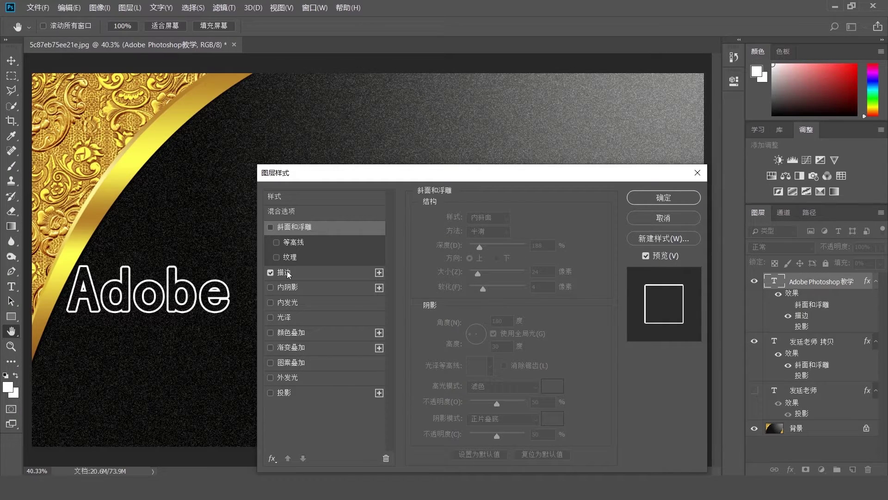
click(288, 274)
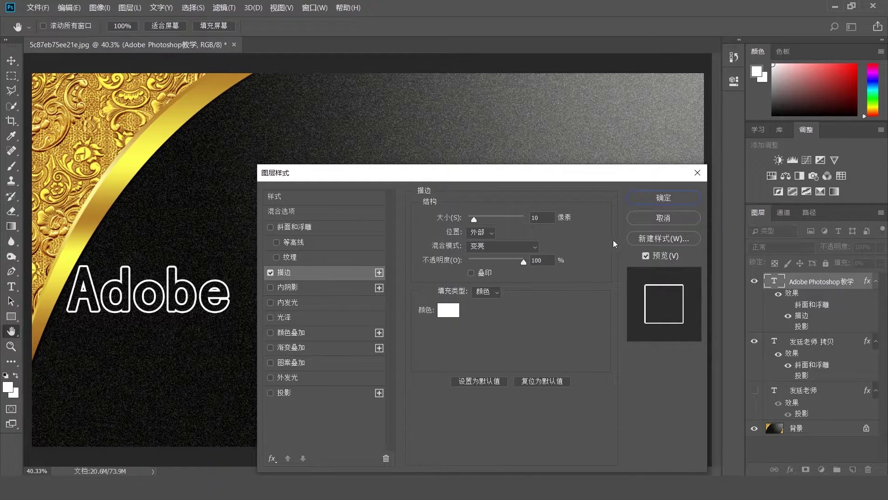
drag(629, 177, 559, 363)
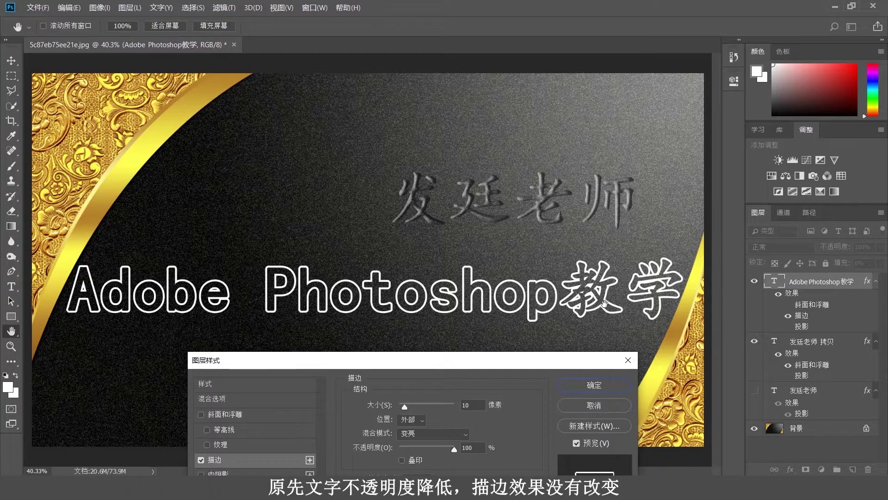
click(599, 388)
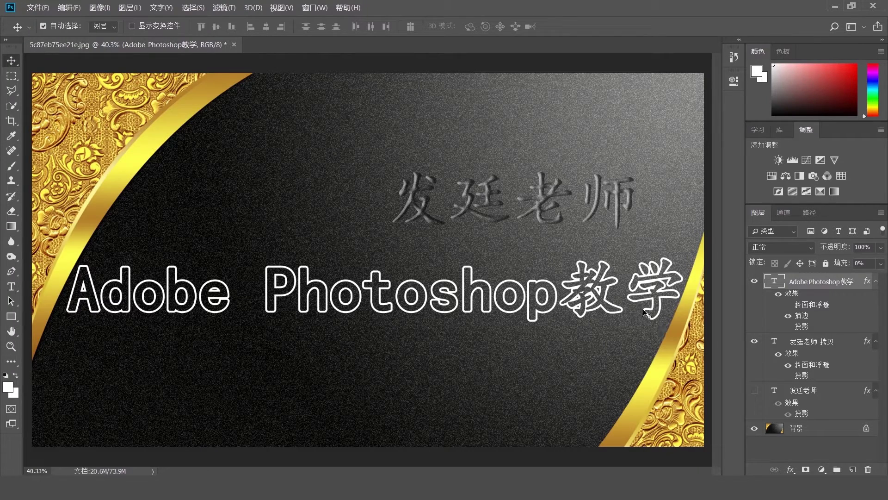